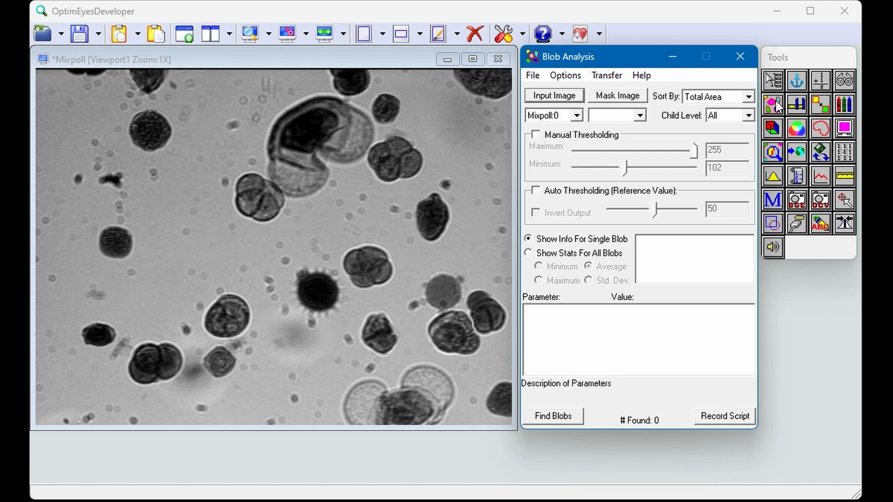
Check which input and mask images are available for the blob analysis
click(578, 115)
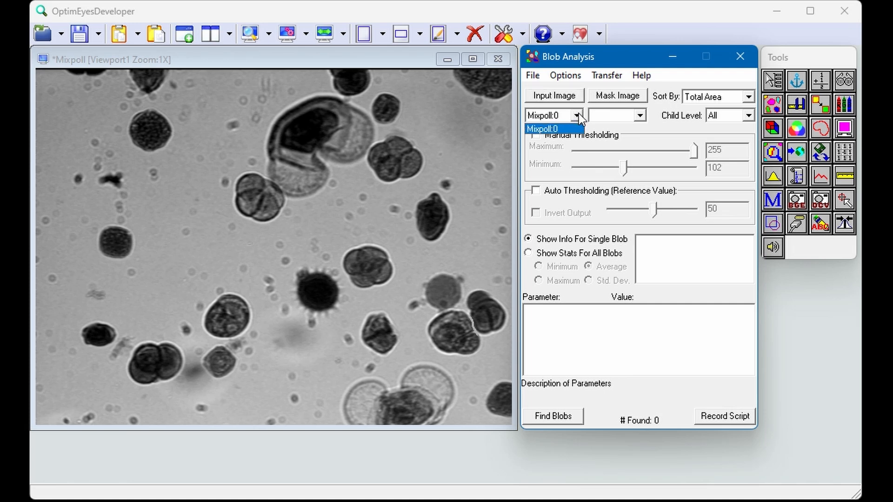
click(579, 114)
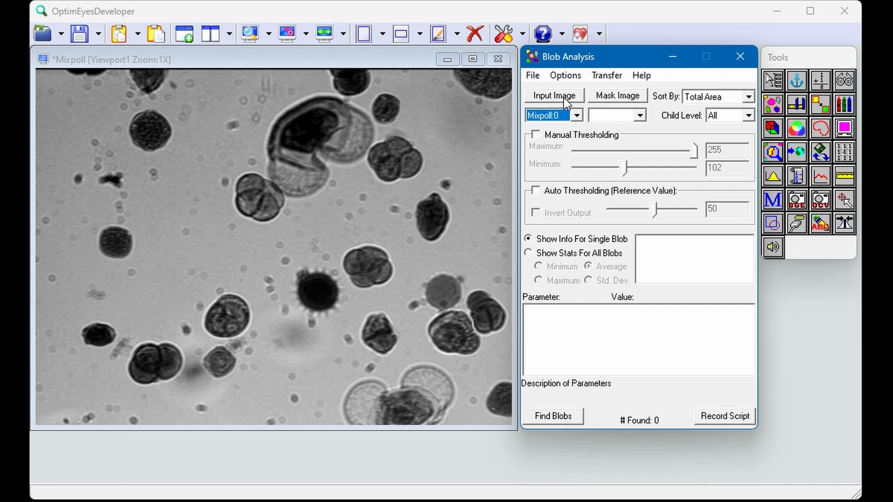
click(565, 98)
click(640, 115)
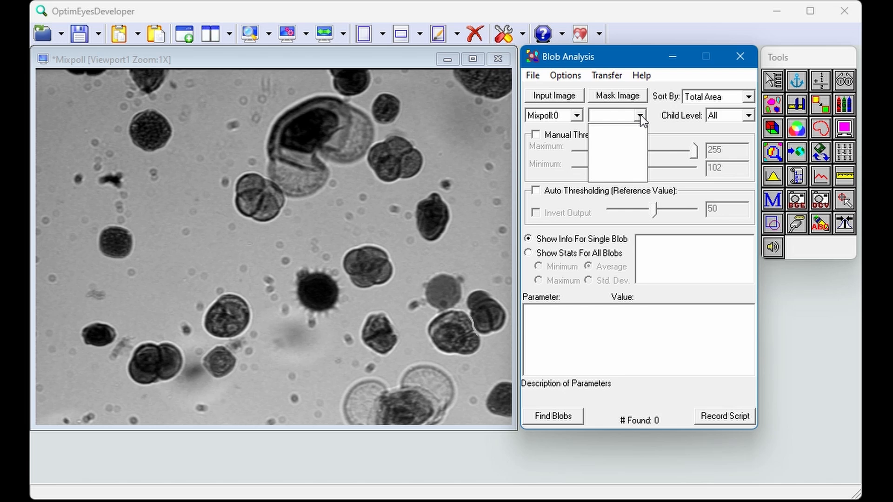
click(641, 115)
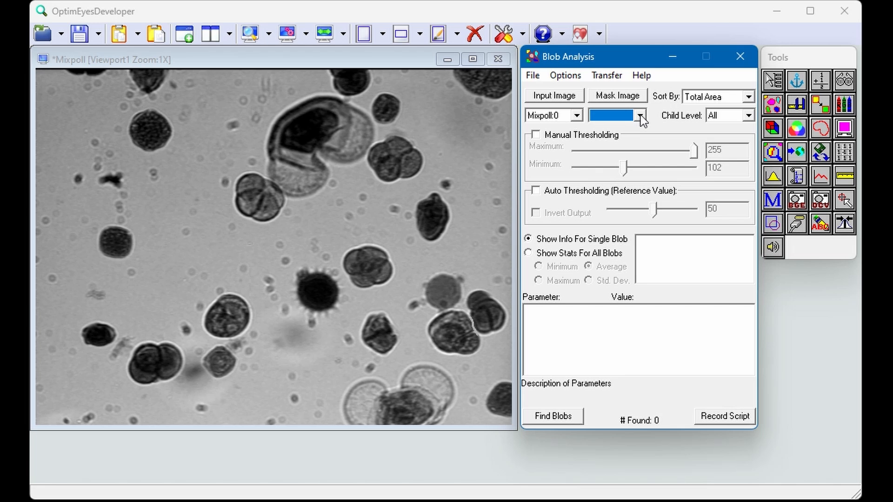
Review the blob finding options and accept them as they are
click(575, 76)
click(574, 90)
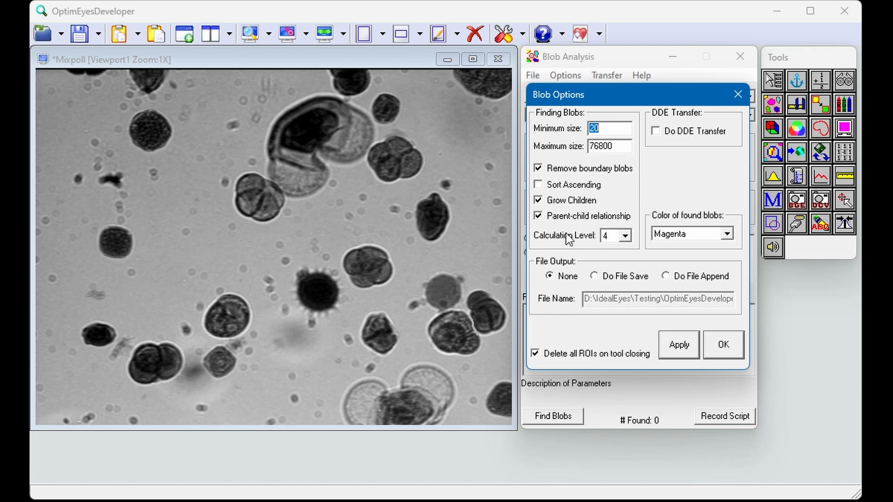
click(723, 347)
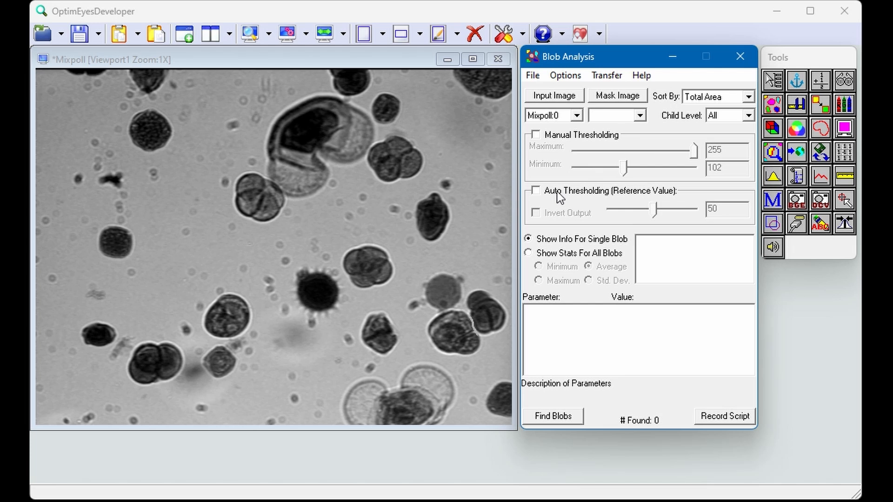
Enable manual thresholding with minimum 0 and maximum 115, and find the blobs in the Mixpoll image
click(536, 135)
drag(627, 168, 566, 172)
drag(692, 152, 629, 160)
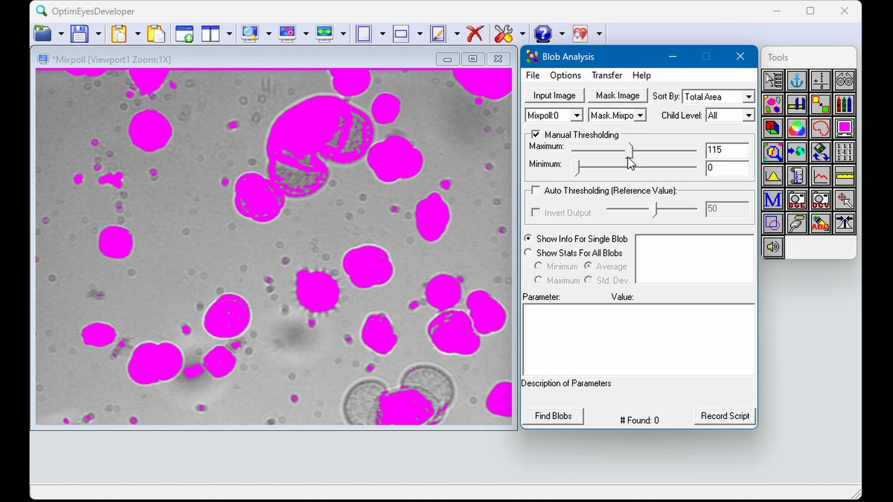
click(562, 418)
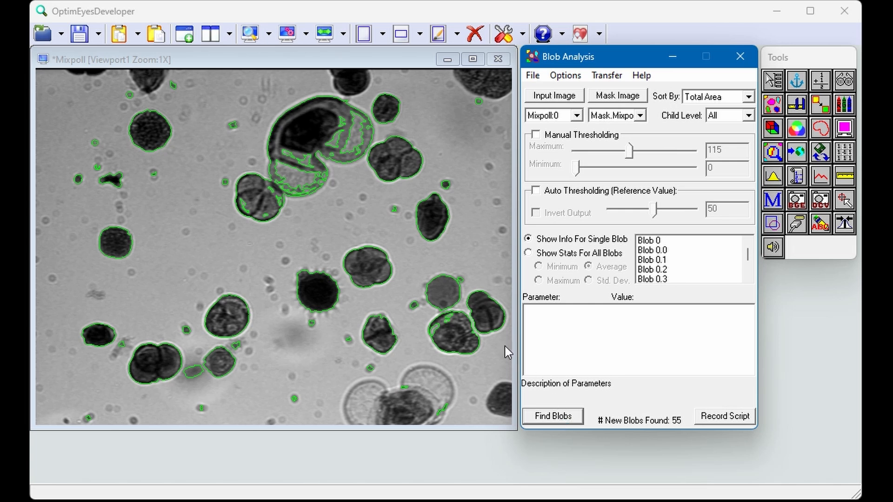
Inspect the parameters of the lobed blob near the image centre and the large curved blob above it
click(365, 263)
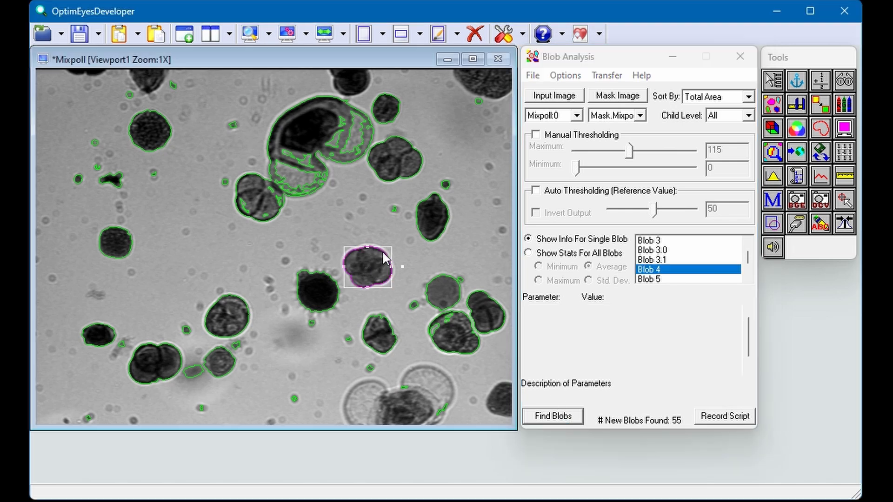
click(326, 98)
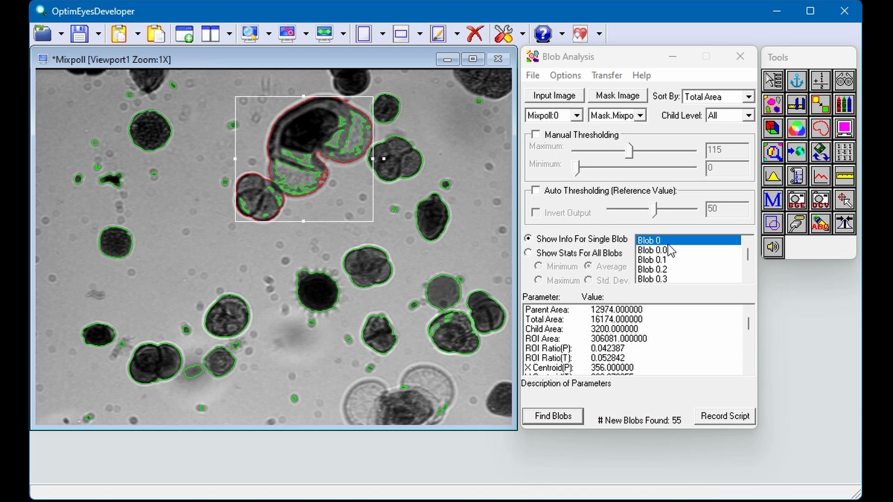
Sort the blobs by X Centroid(P), find them again and inspect Blob 0 and Blob 1
click(749, 98)
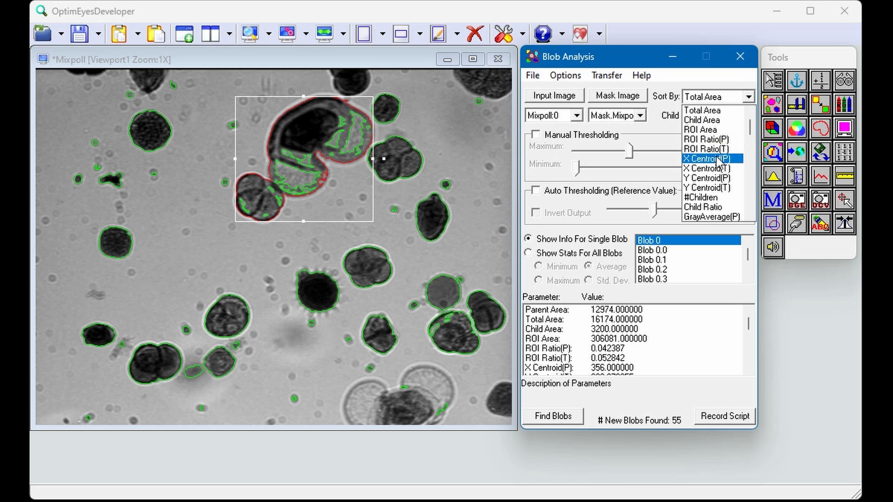
click(717, 159)
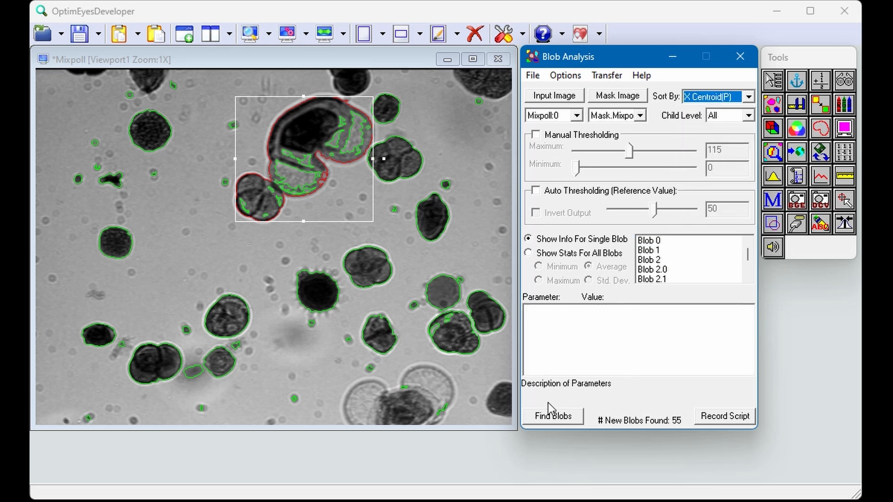
click(551, 418)
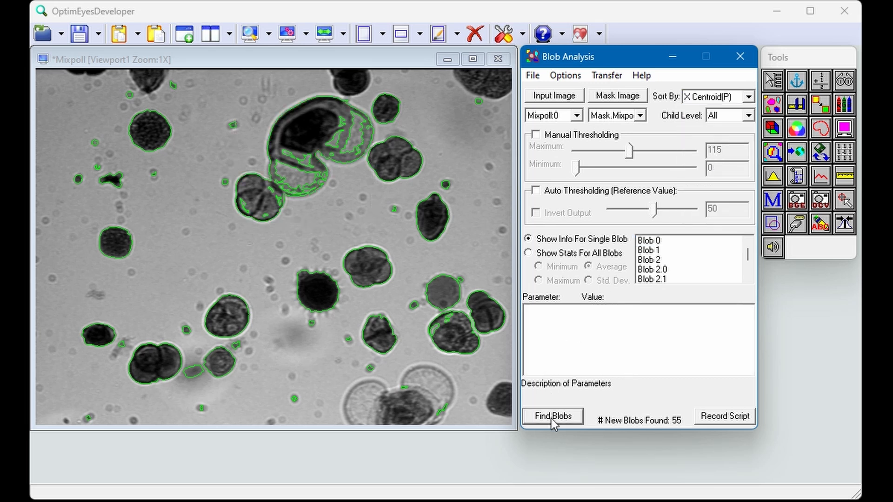
click(650, 241)
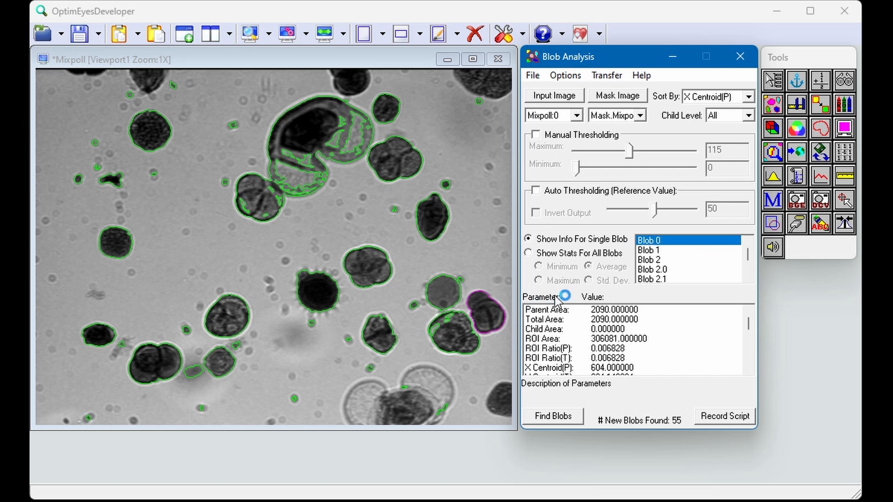
click(648, 252)
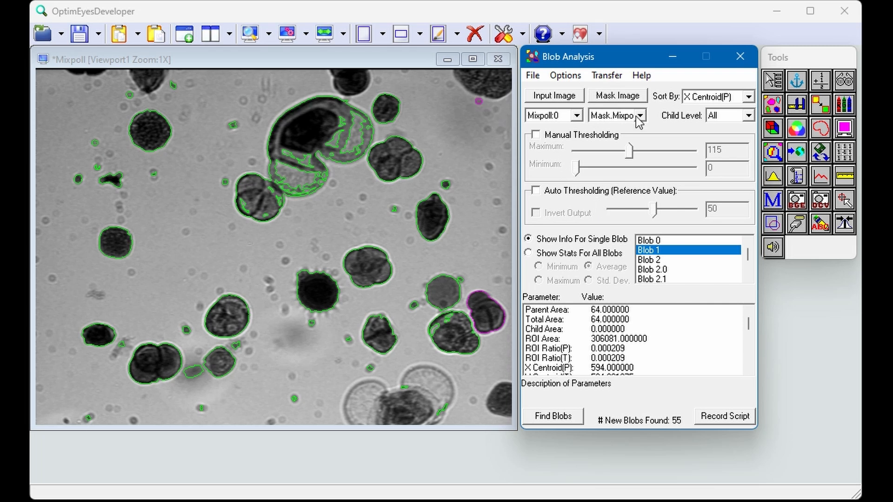
Sort the blobs by Parent Area and find them again
click(748, 98)
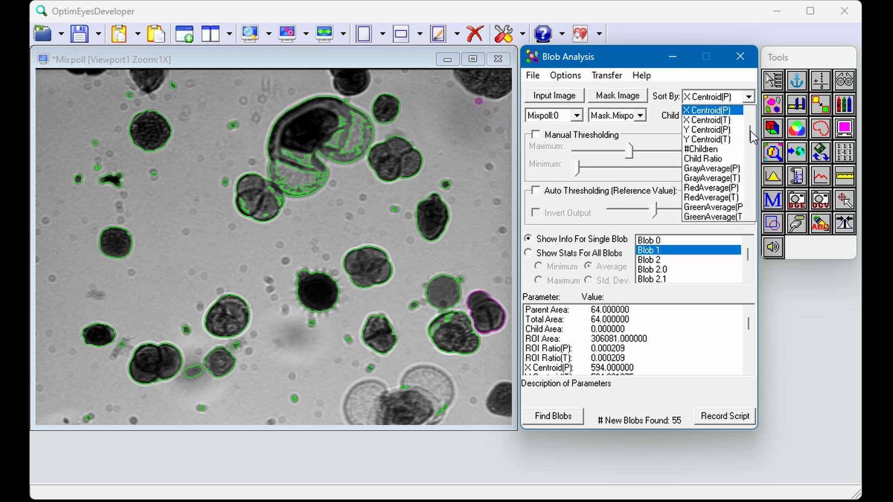
drag(751, 130, 752, 104)
click(725, 110)
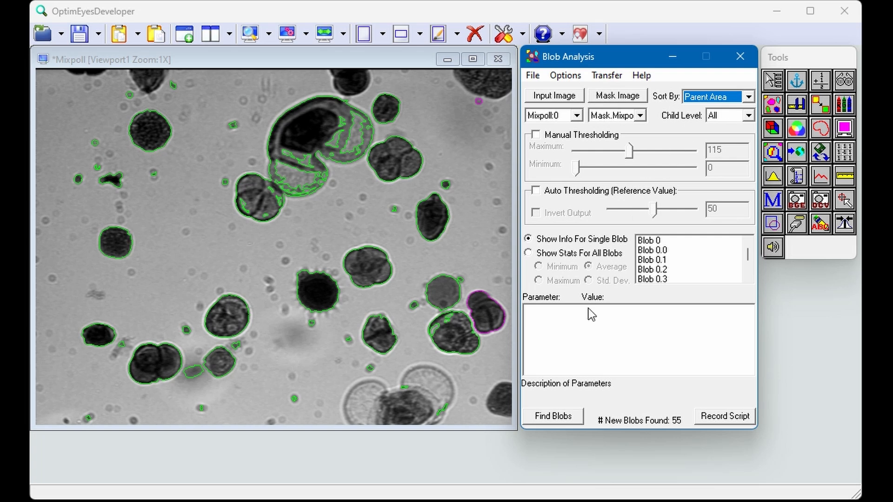
click(559, 417)
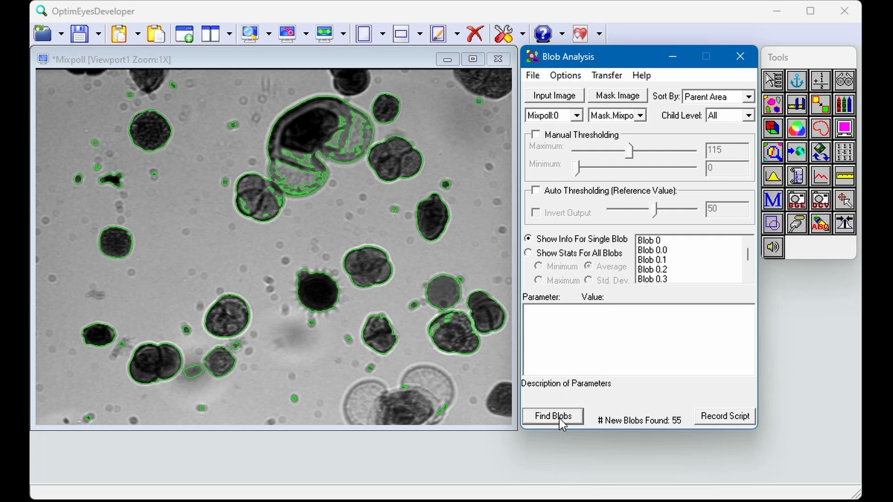
Delete the outlines of the lobed blob near the image centre and the spiky dark blob beside it
click(368, 267)
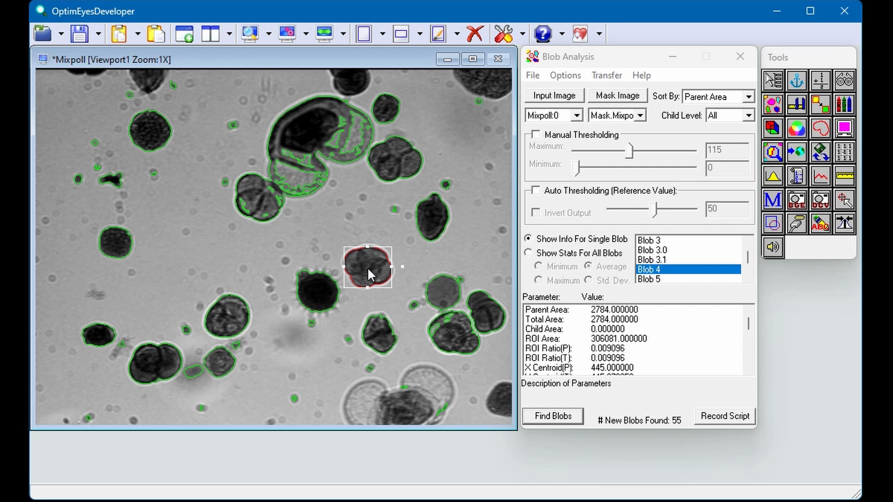
key(Delete)
click(318, 302)
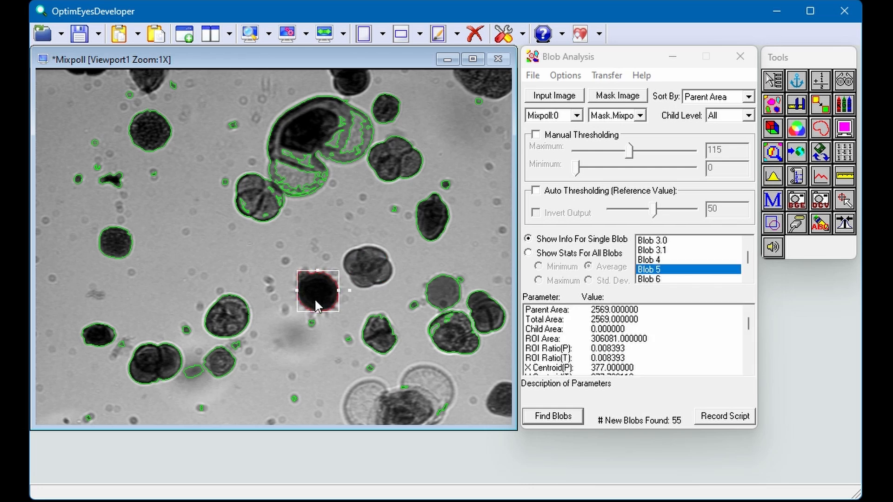
key(Delete)
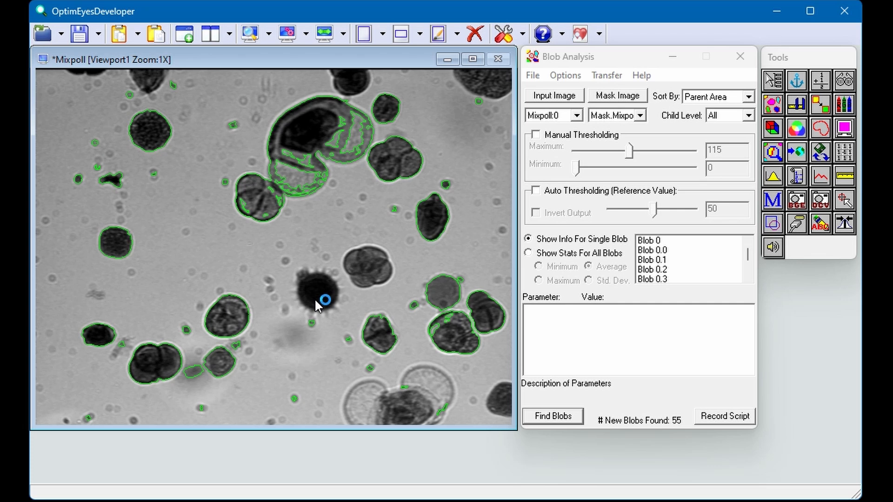
Examine the full parameter list of the round blob left of the spiky dark one, down to # of Pixels(T)
click(229, 308)
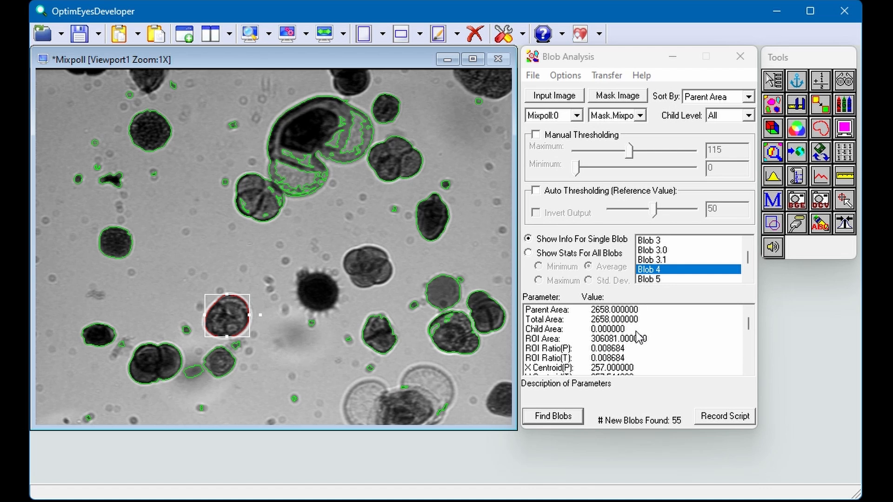
click(749, 325)
drag(750, 329, 755, 365)
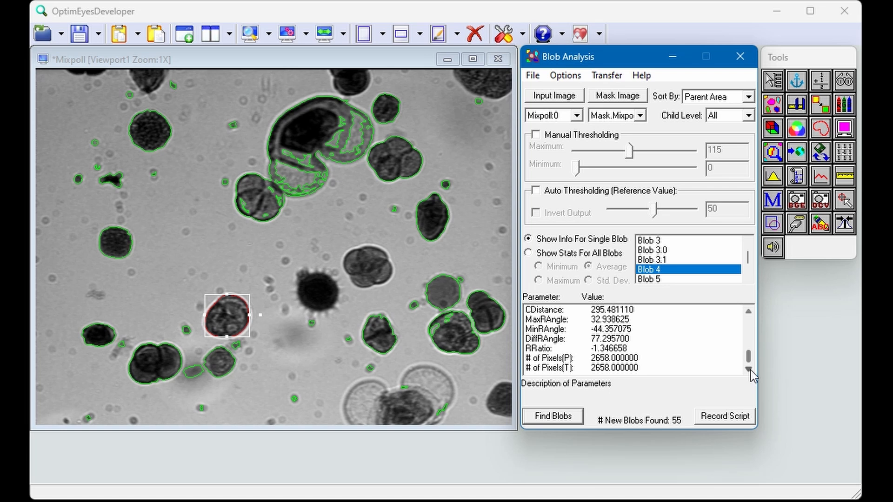
Generate VES variables for Parent Area and #Children in the parameter options, and find the blobs again
click(566, 77)
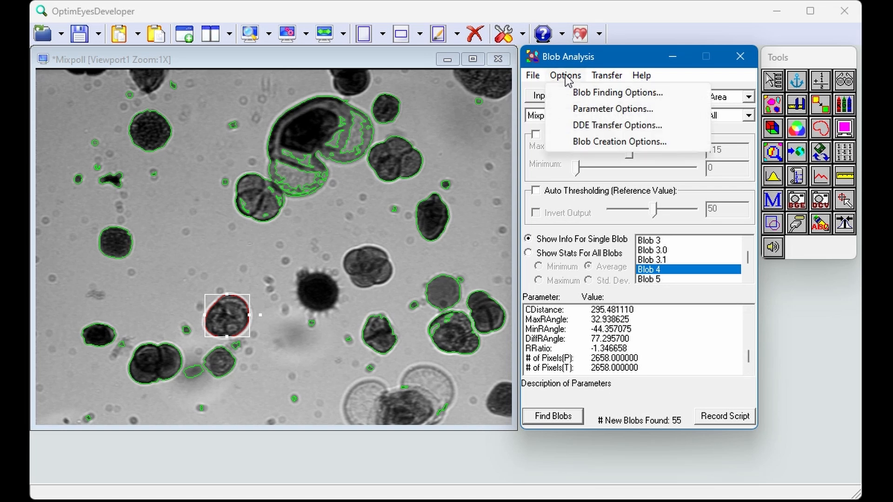
click(577, 110)
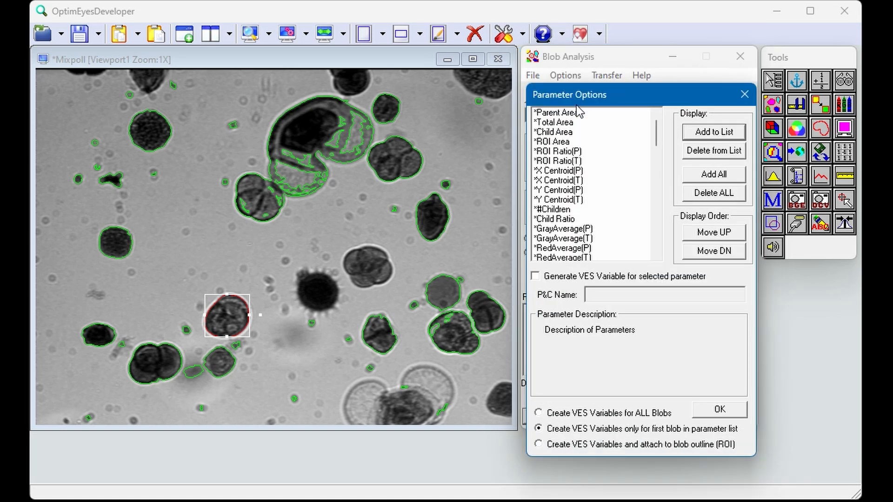
click(575, 114)
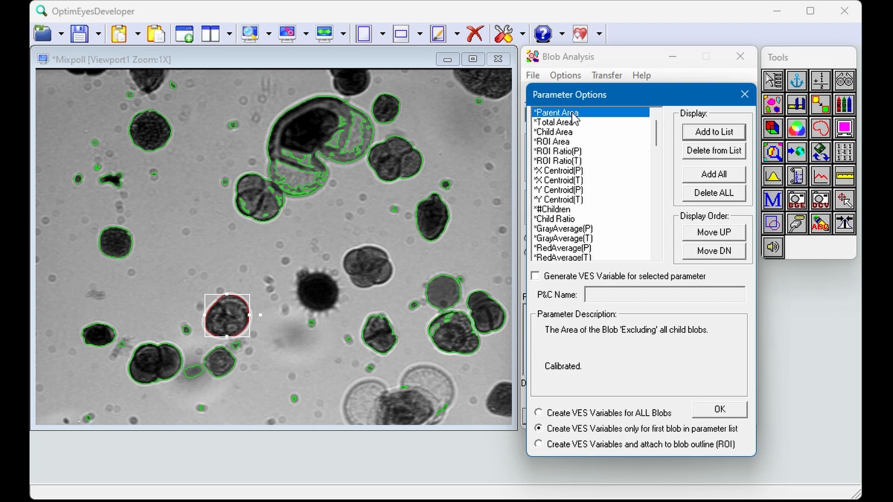
click(536, 277)
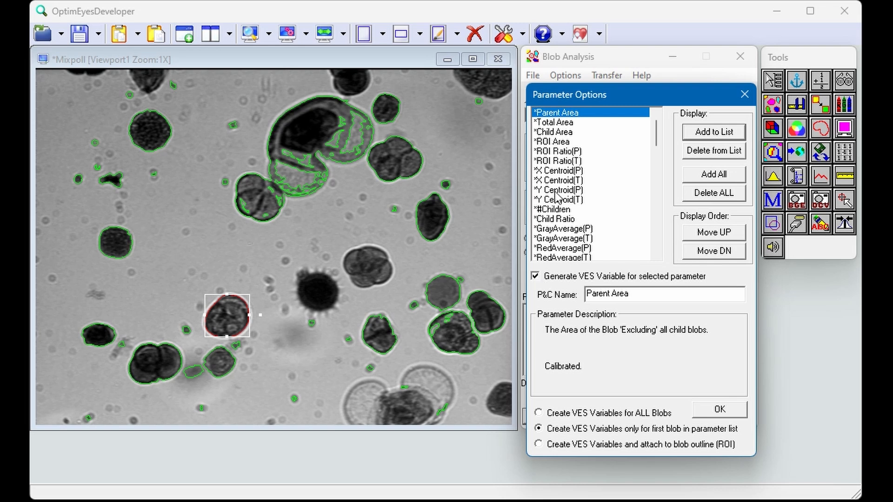
click(555, 211)
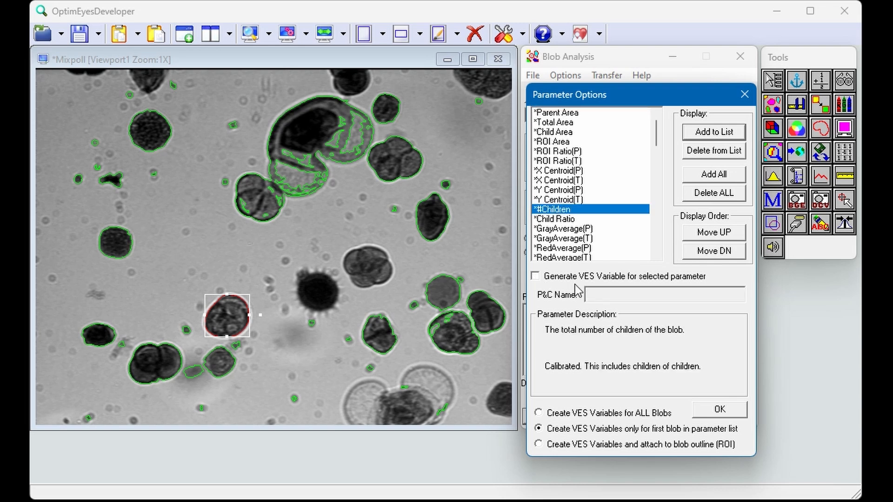
click(536, 277)
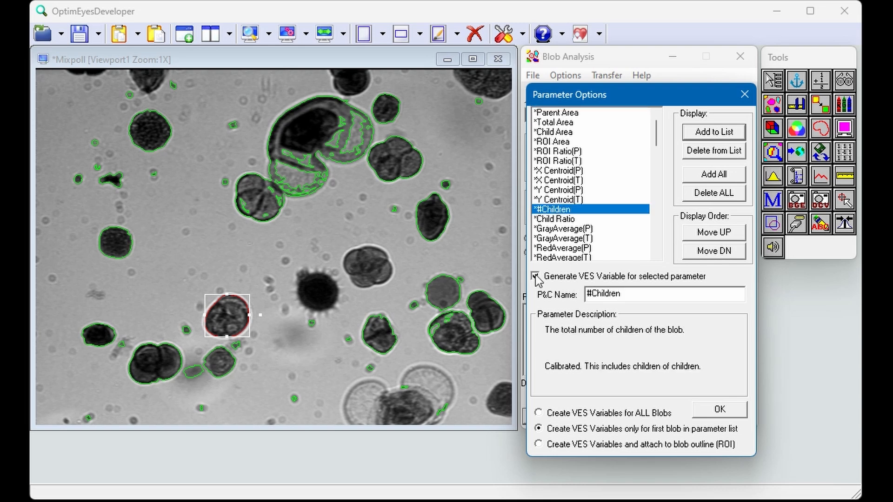
click(715, 415)
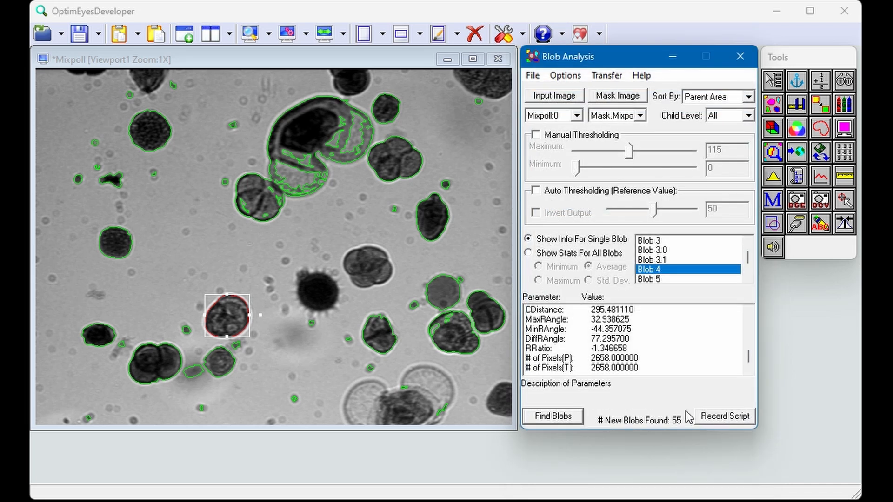
click(554, 416)
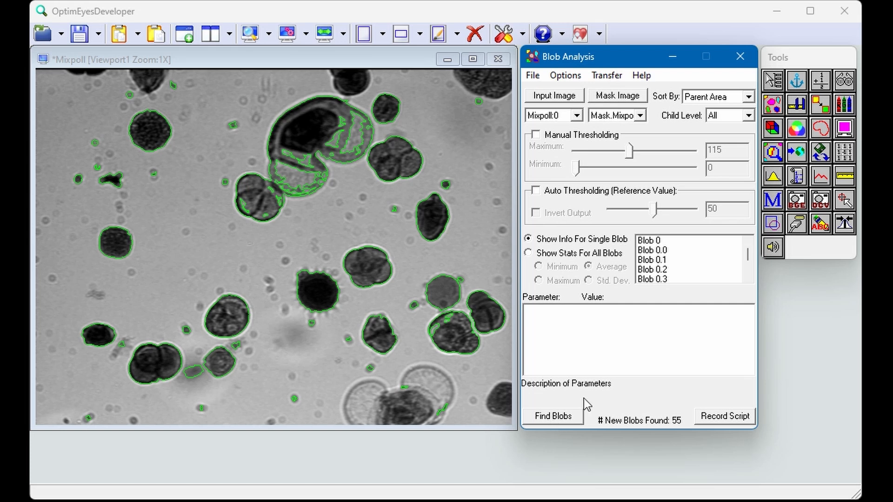
Open the Histogram tool, add a histogram of the lobed blob near the image centre, and auto scale all curves
click(782, 181)
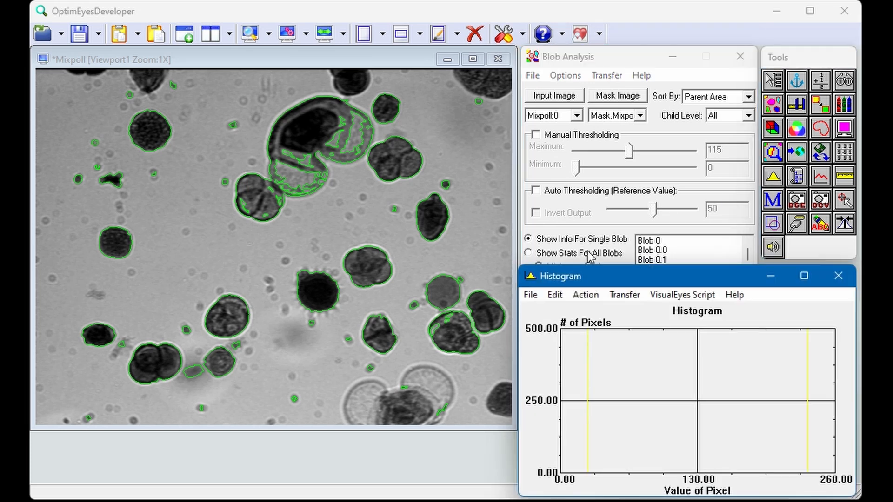
click(380, 274)
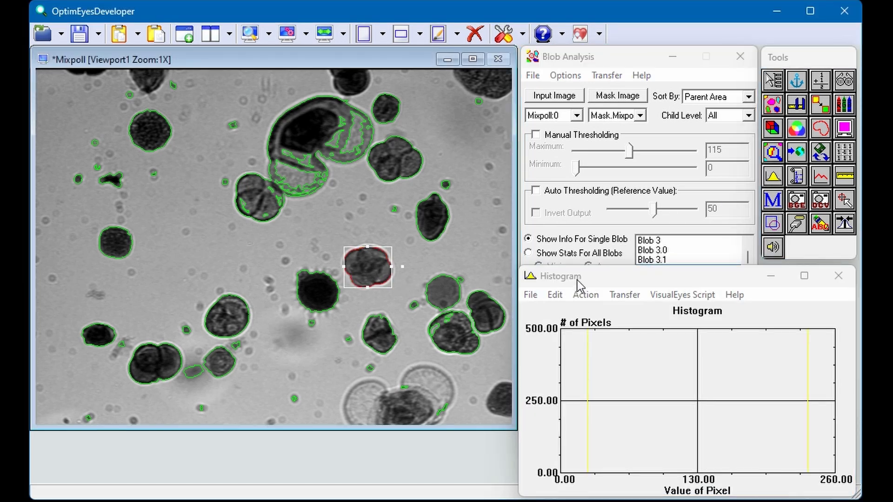
click(586, 295)
click(599, 313)
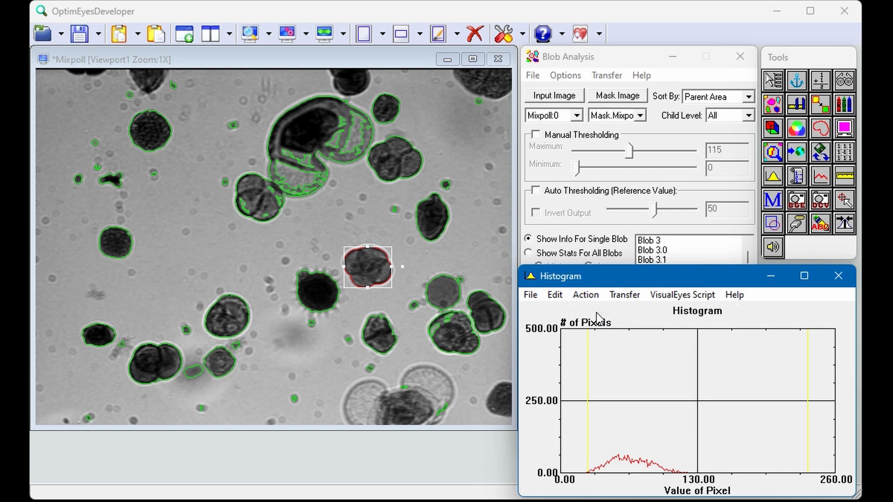
click(586, 296)
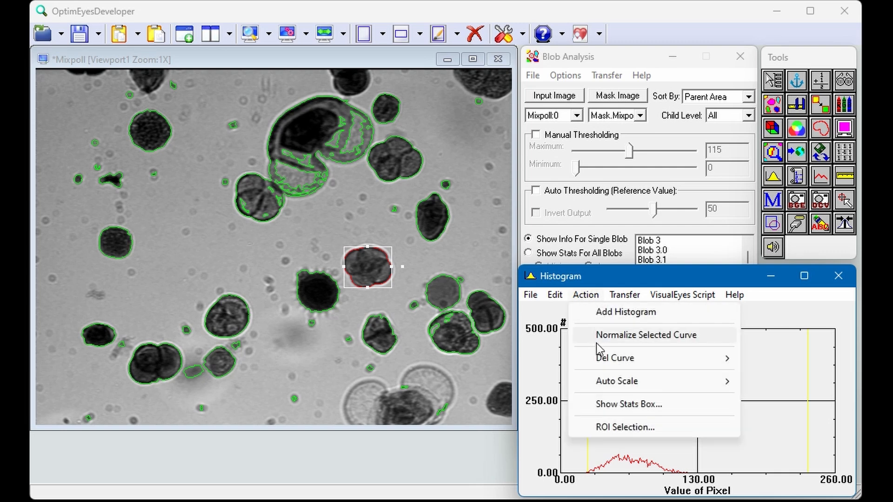
mouse_move(683, 381)
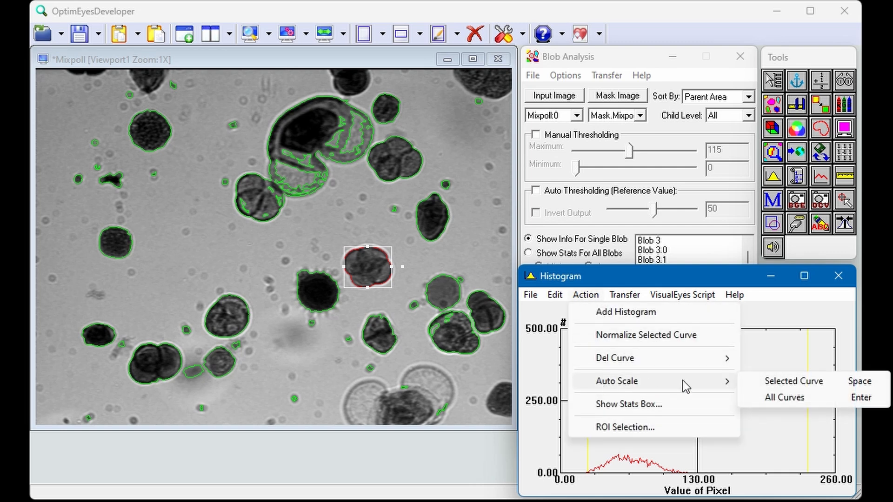
click(797, 400)
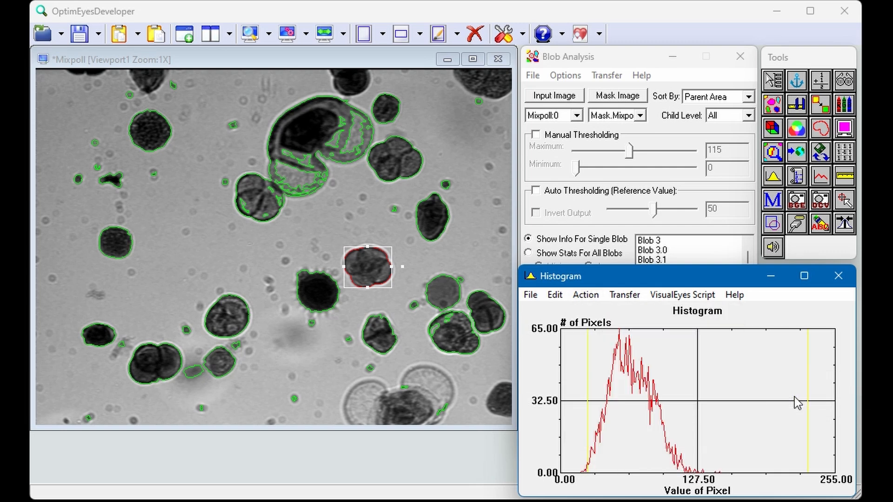
Add histograms of the spiky dark blob and the round blob to its left to the same graph
click(318, 301)
click(587, 298)
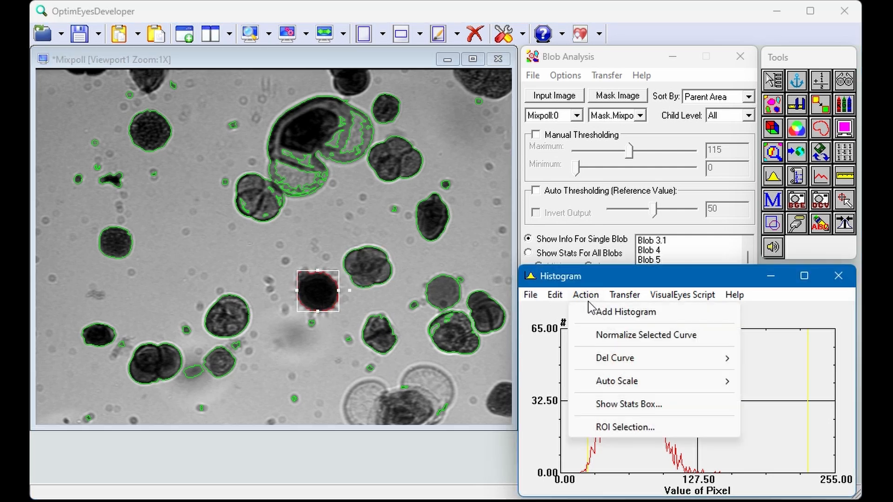
click(604, 312)
click(243, 303)
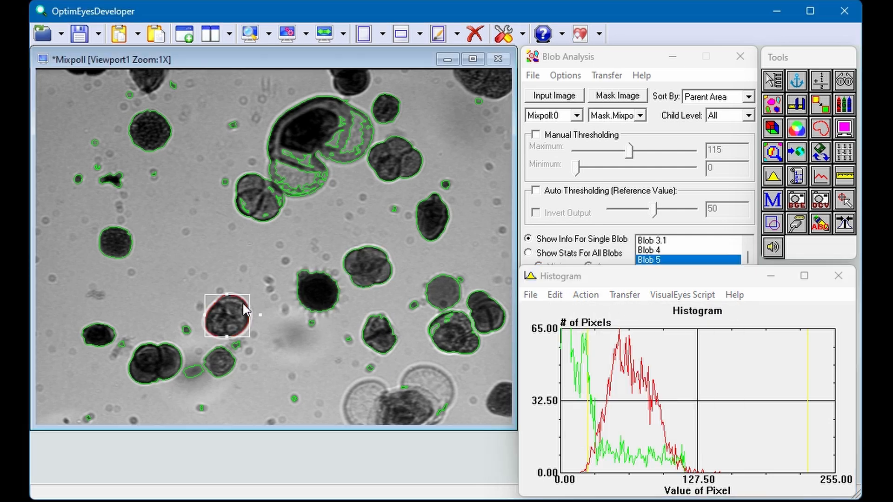
click(588, 298)
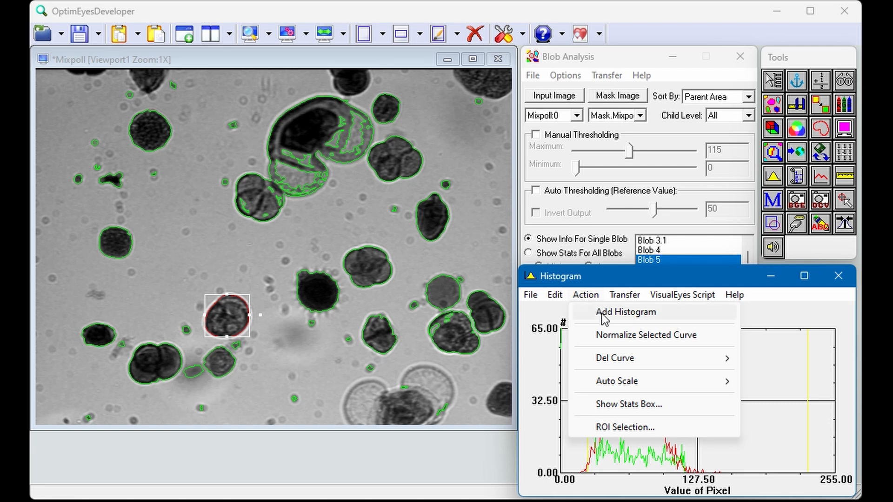
click(602, 313)
Auto scale all curves in the histogram graph, then close the Histogram tool
click(586, 295)
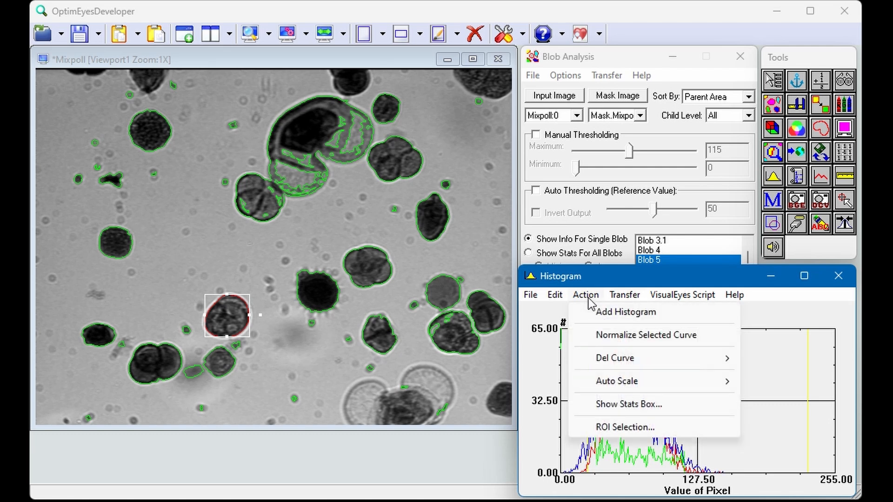
mouse_move(730, 379)
click(786, 398)
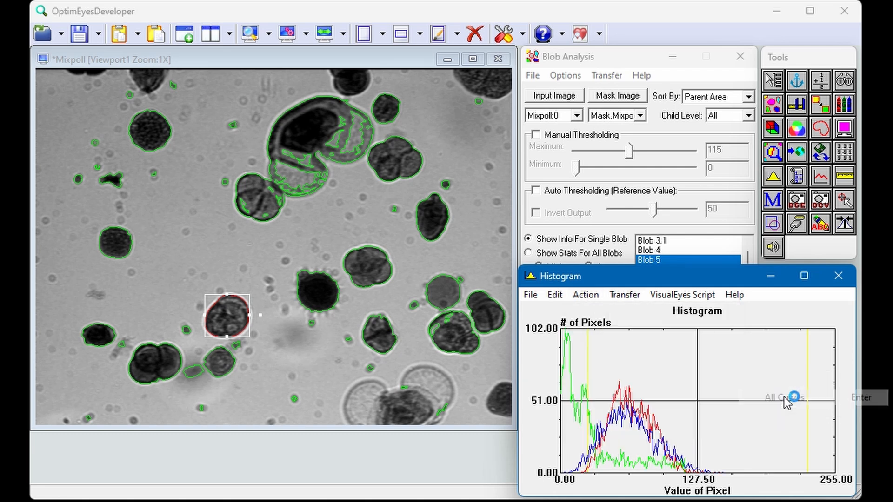
click(840, 279)
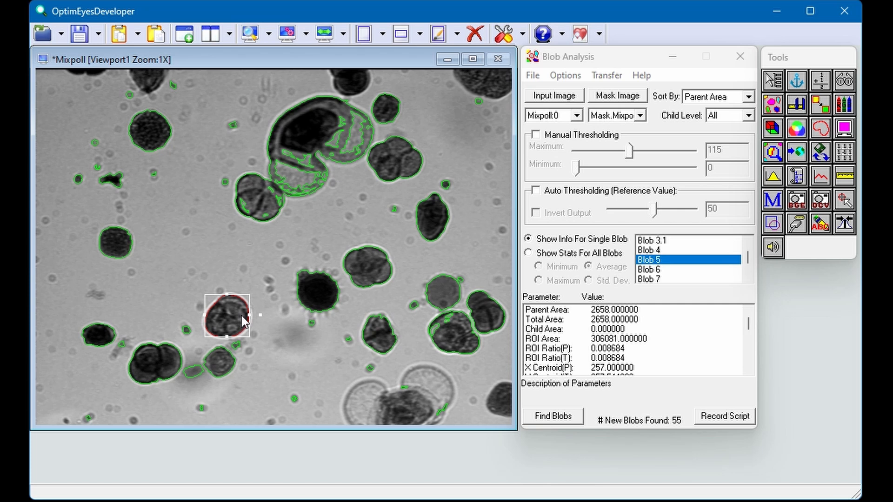
Delete the outline of the round blob left of the spiky dark one and draw a rectangular ROI around that blob
key(Delete)
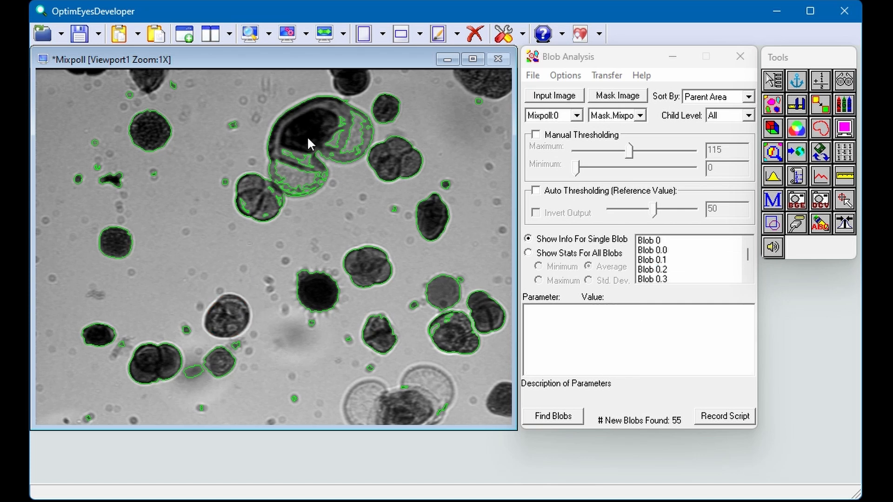
click(382, 34)
click(389, 72)
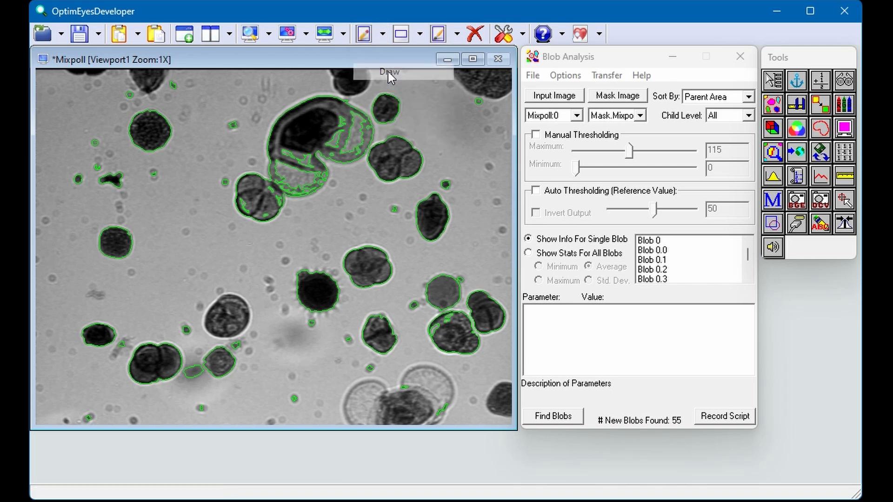
drag(193, 276, 265, 343)
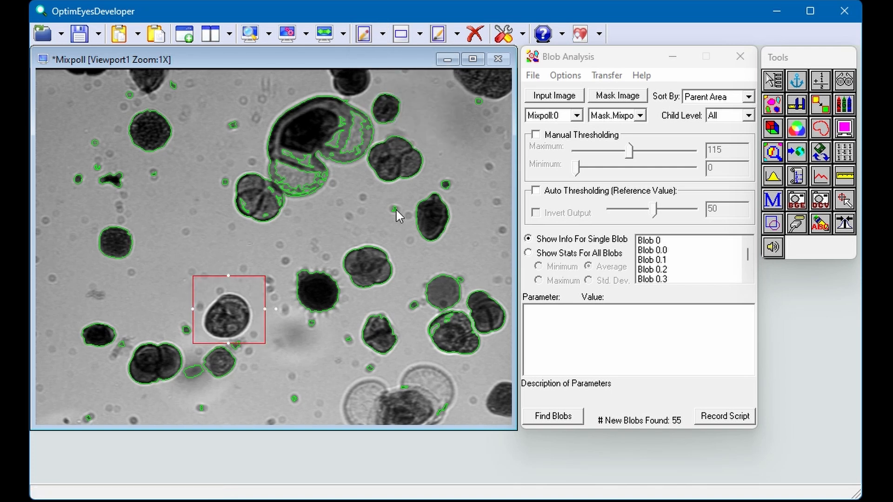
Turn off deleting all blobs from the group before finding new blobs in the blob creation options
click(564, 76)
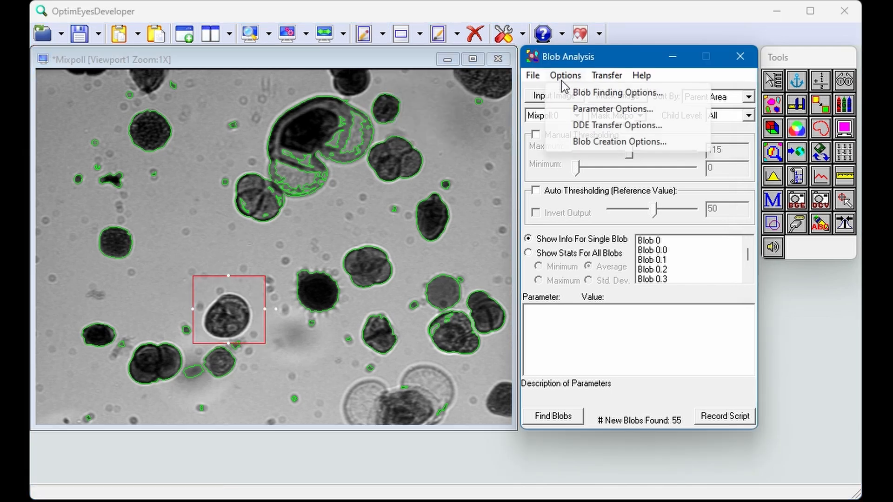
click(587, 142)
click(578, 250)
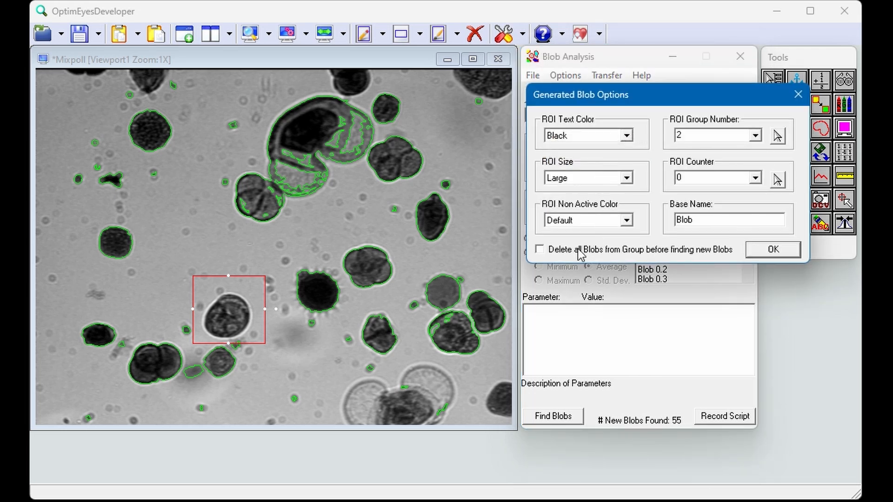
click(771, 250)
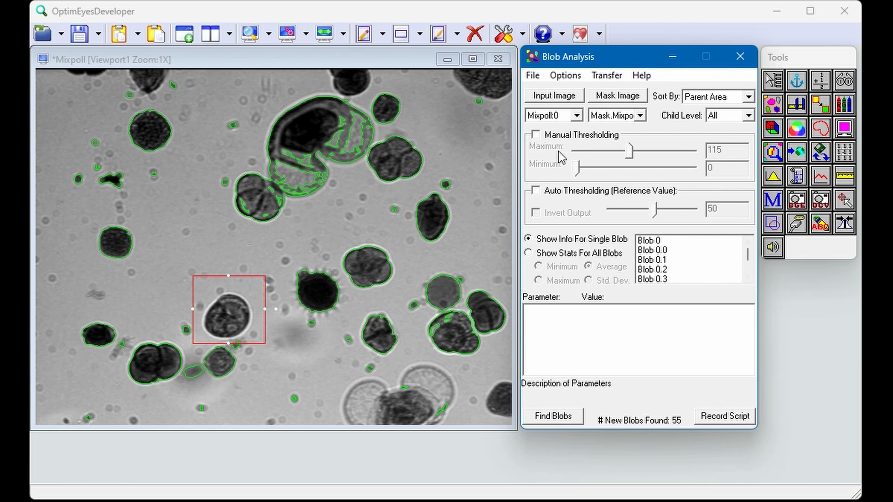
Enable manual thresholding with a maximum of 82 and find blobs inside the rectangular ROI
click(537, 135)
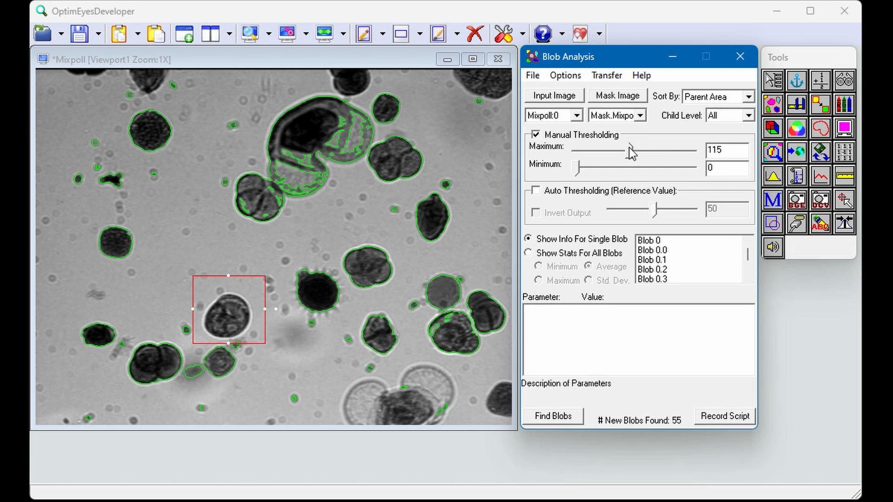
drag(629, 148, 614, 152)
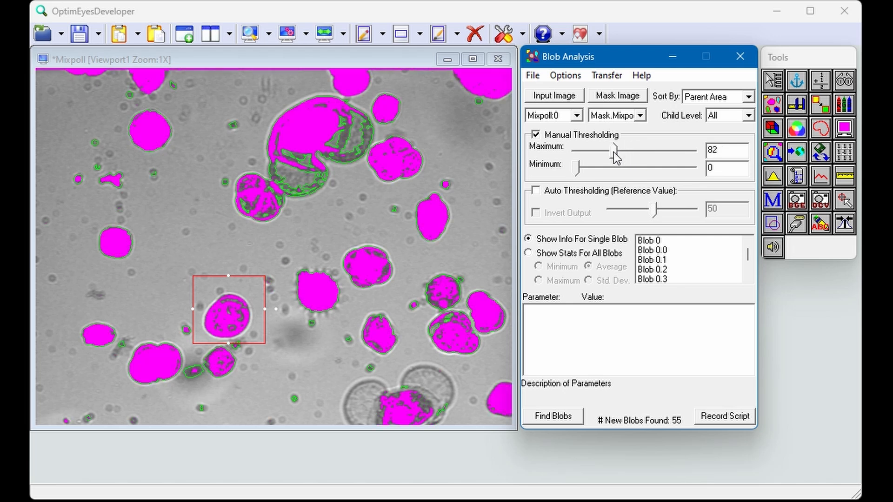
click(566, 418)
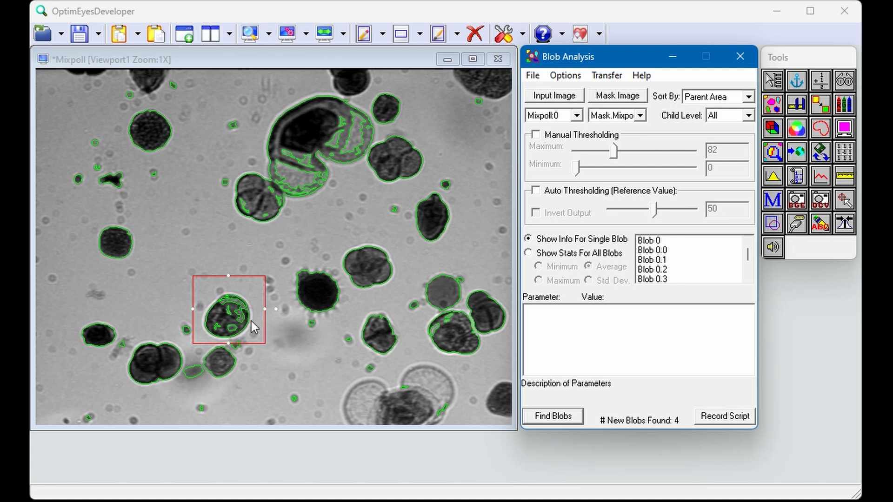